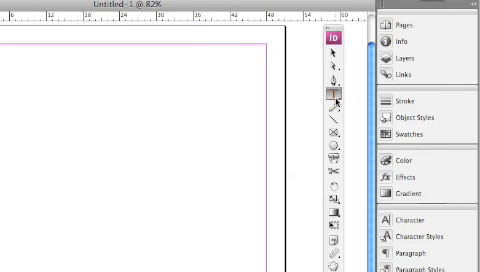
- Select the plain Type Tool from the Type tool flyout
click(334, 93)
click(361, 95)
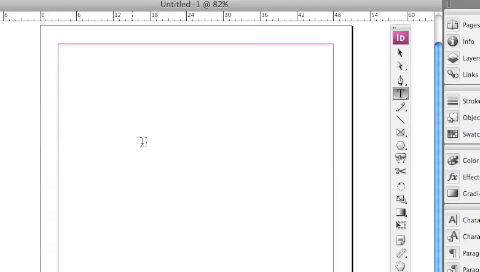
- Draw a text frame holding "Just a TEXT" and select it as an object
drag(190, 131, 276, 163)
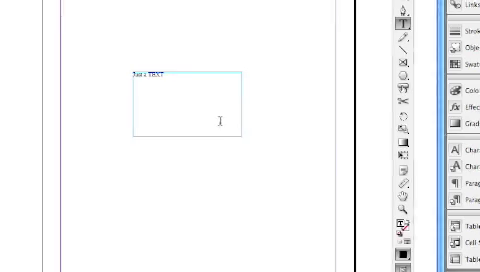
click(333, 52)
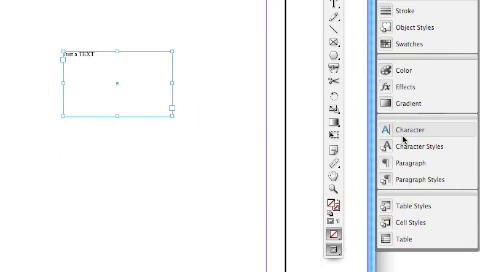
- Set the "Just a TEXT" font size to 60 pt in the Character panel
click(403, 132)
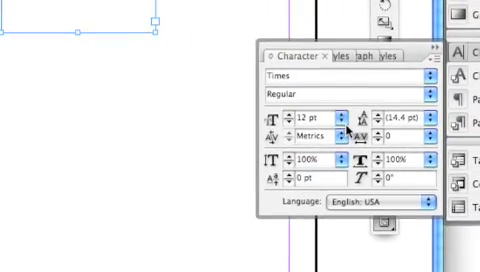
click(345, 122)
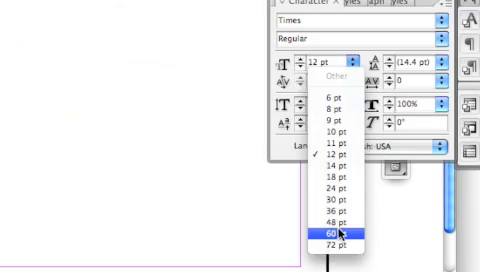
click(340, 233)
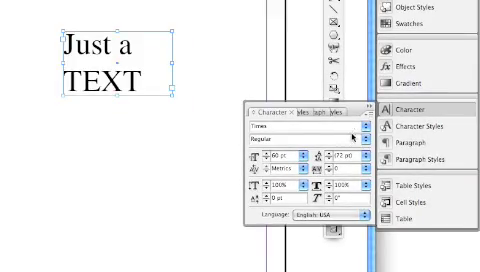
click(383, 120)
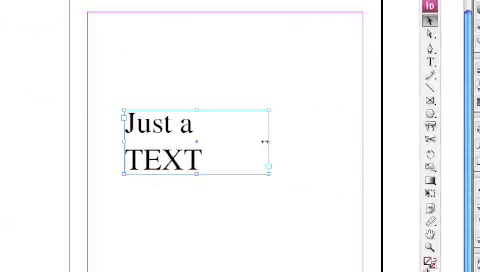
- Widen the frame's right edge so the 60 pt text fits one line, then nudge it
drag(265, 142, 300, 142)
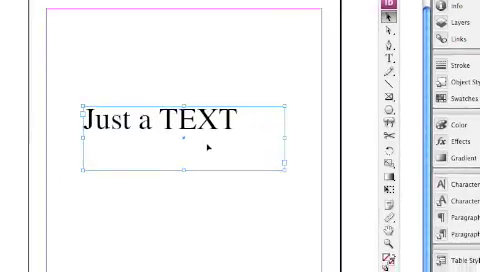
drag(208, 147, 214, 152)
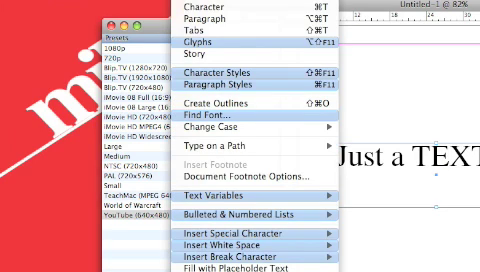
- Apply Type > Create Outlines to the "Just a TEXT" frame
click(233, 105)
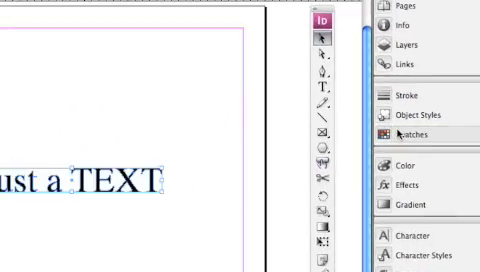
- Swap fill and stroke on the outlined letters so only their strokes show
click(398, 135)
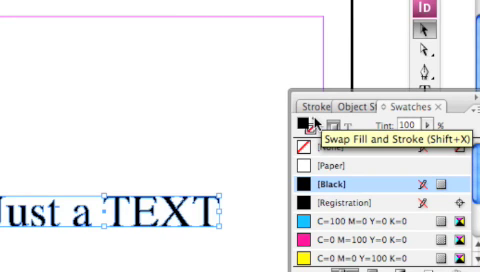
click(308, 125)
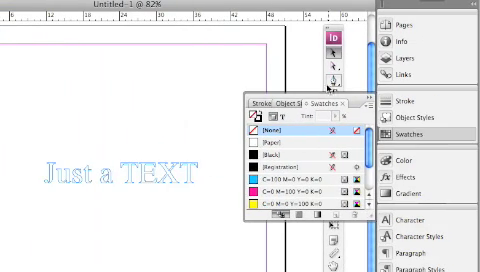
click(393, 135)
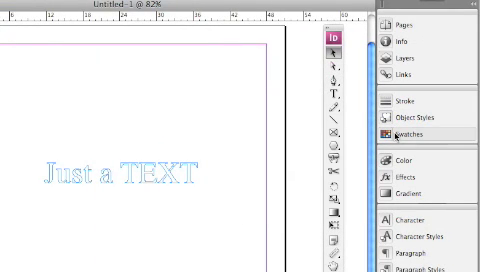